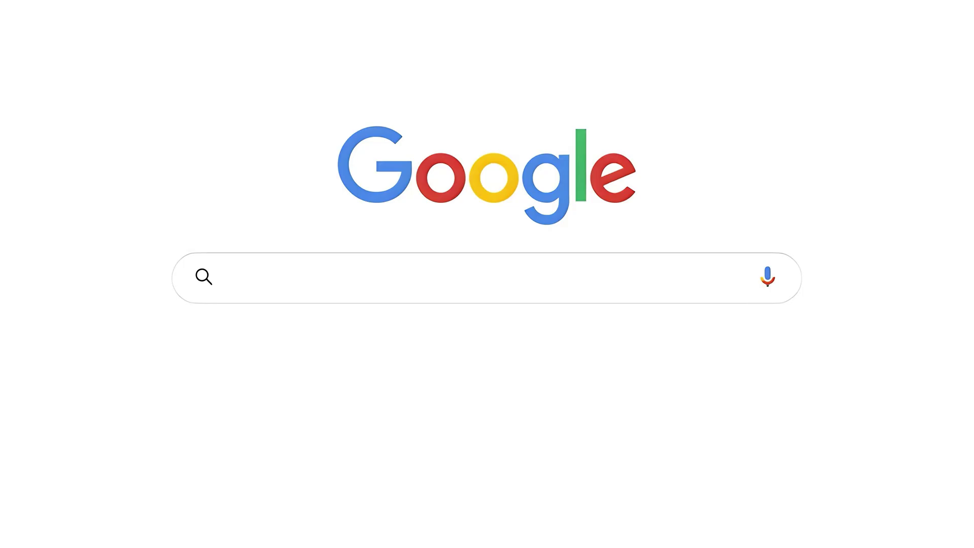
Search Google for 'remove password from aadhaar pdf'
{"action": "type", "text": "remove password from aadhaar pdf"}
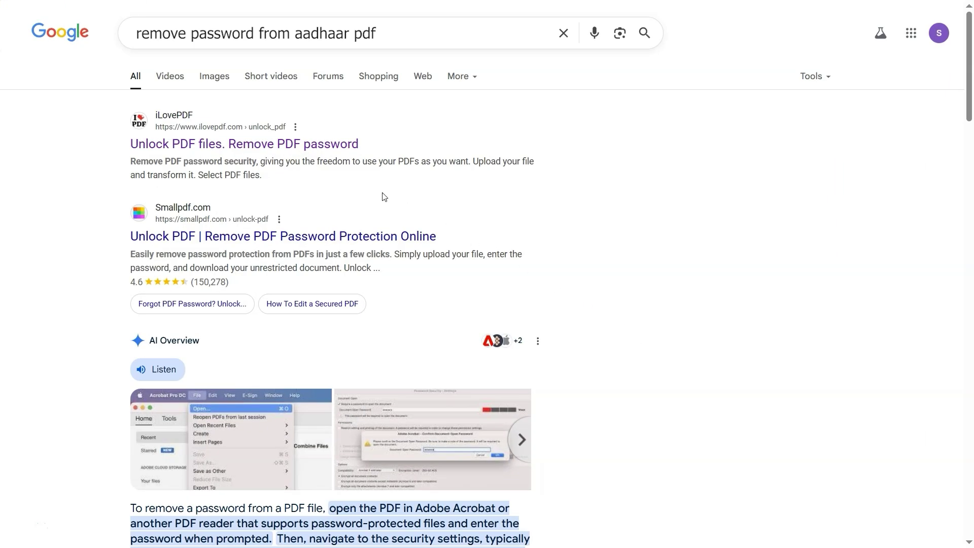
Upload Aadhaar Card Sample_protected.pdf to iLovePDF's Unlock PDF page
{"action": "left_click", "coordinate": [277, 142]}
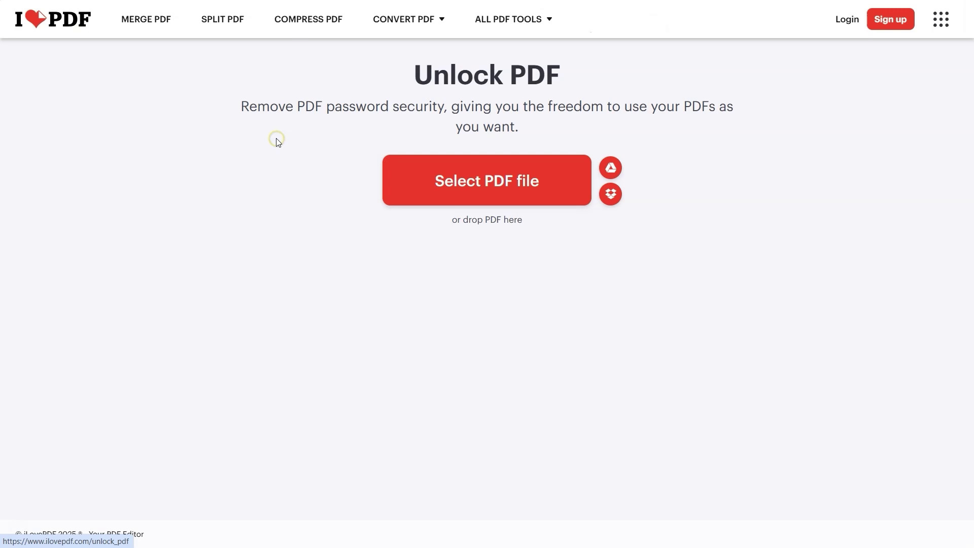
{"action": "left_click", "coordinate": [486, 175]}
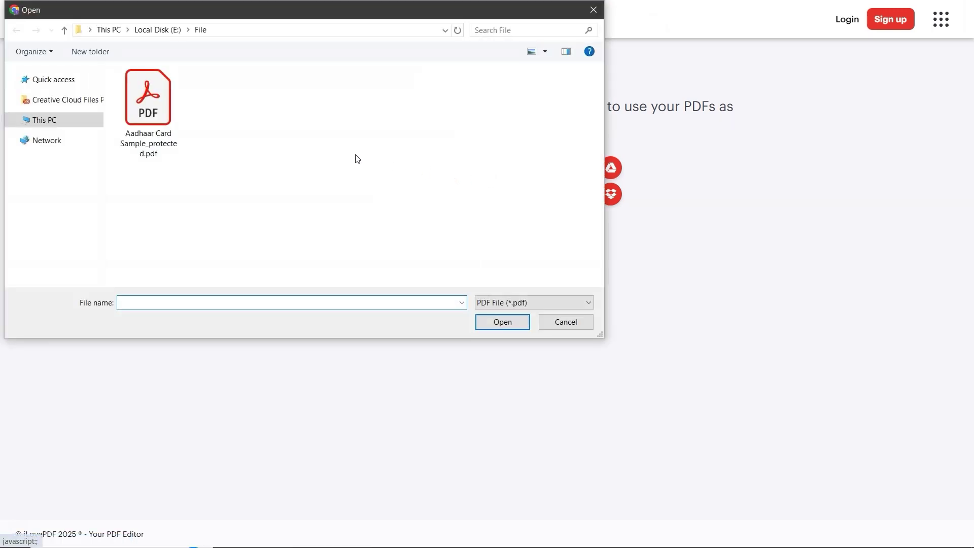
{"action": "left_click", "coordinate": [160, 123]}
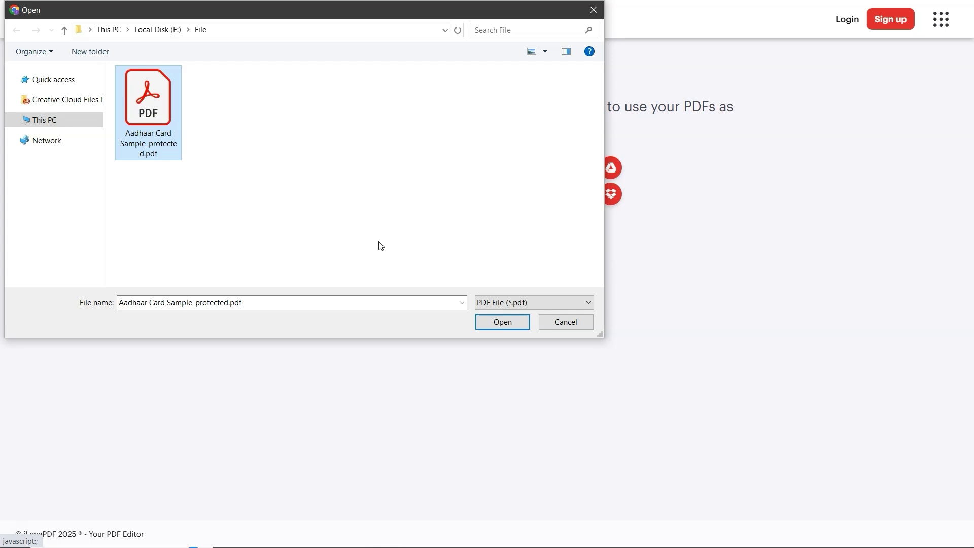
{"action": "left_click", "coordinate": [502, 321]}
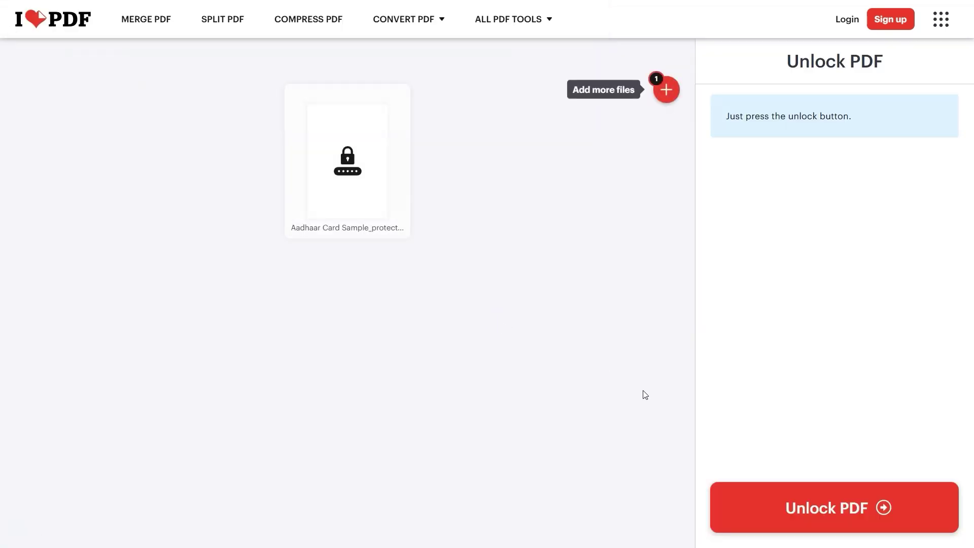
Unlock the PDF and save Aadhaar Card Sample_protected_unlocked.pdf into the File folder
{"action": "left_click", "coordinate": [851, 507]}
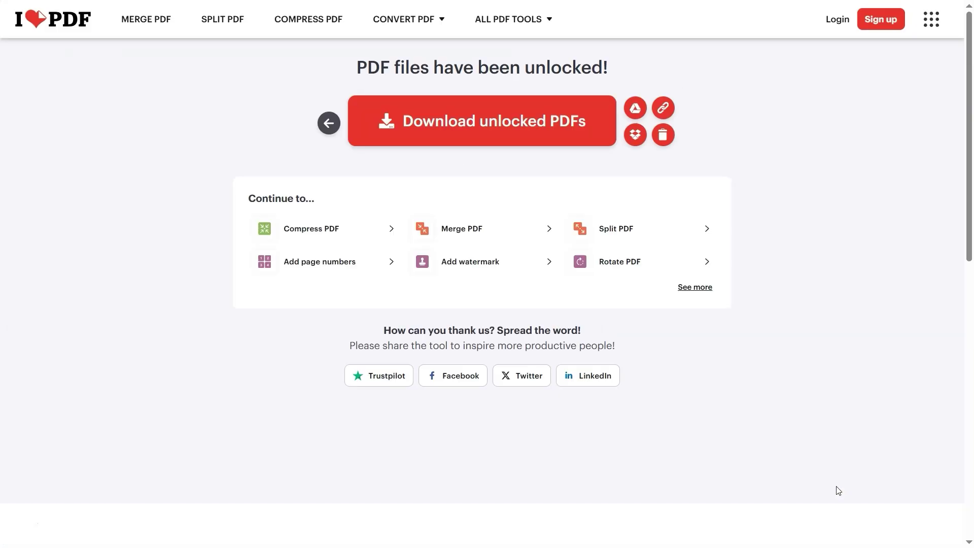
{"action": "left_click", "coordinate": [526, 140]}
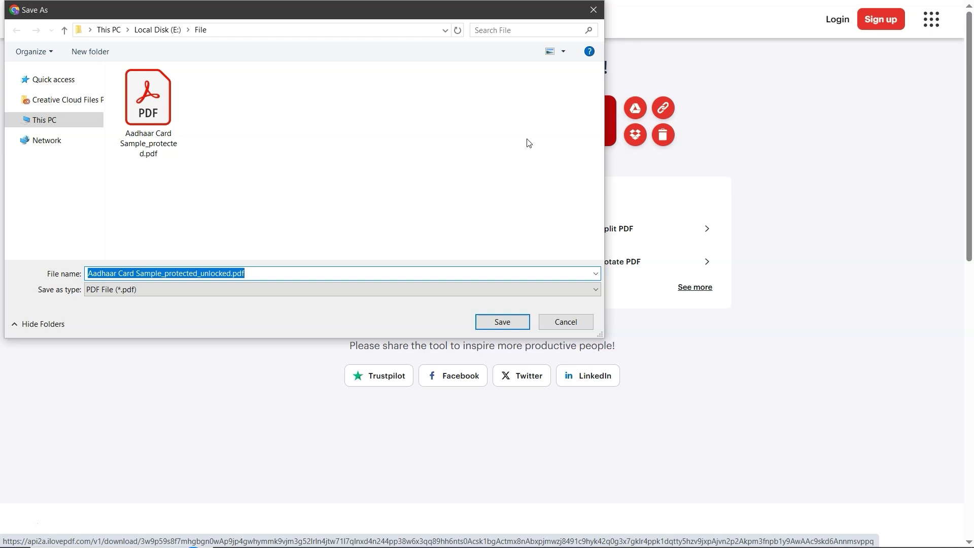
{"action": "left_click", "coordinate": [505, 320]}
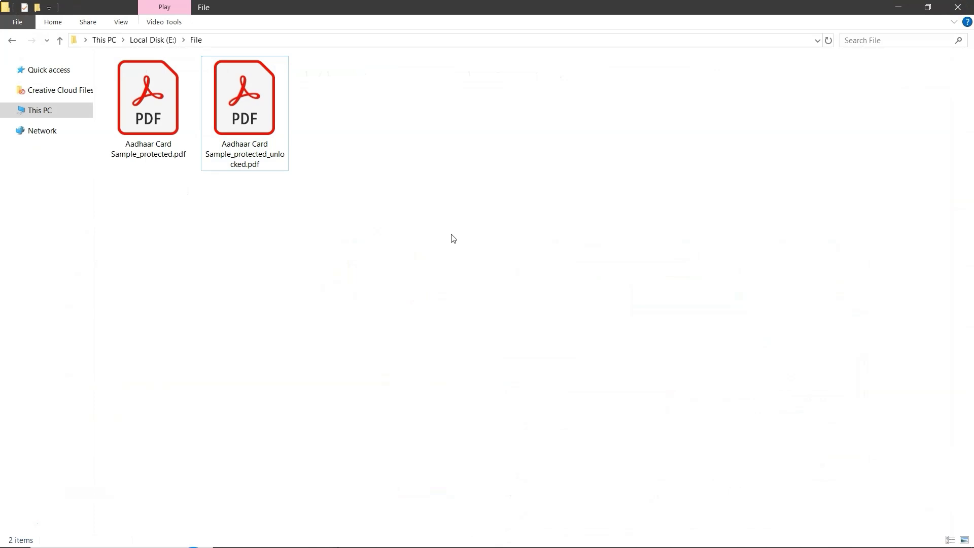
Check the unlocked copy, then open the protected Aadhaar PDF with another app
{"action": "double_click", "coordinate": [266, 135]}
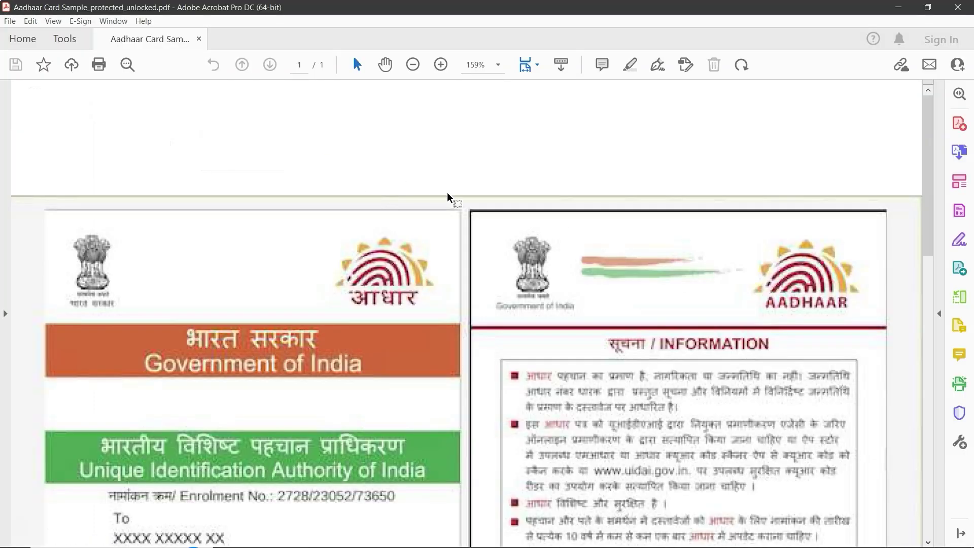
{"action": "scroll", "coordinate": [448, 197], "scroll_direction": "down", "scroll_amount": 5}
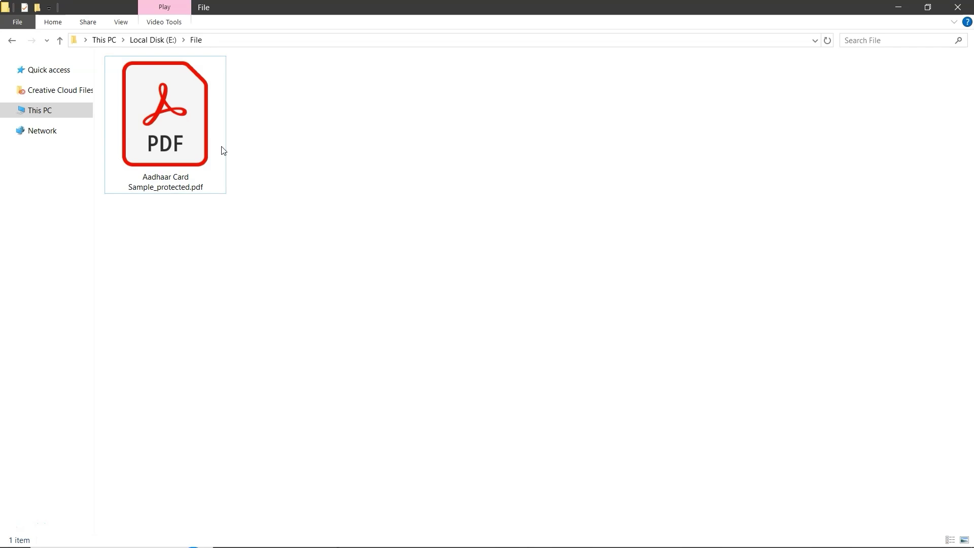
{"action": "right_click", "coordinate": [204, 130]}
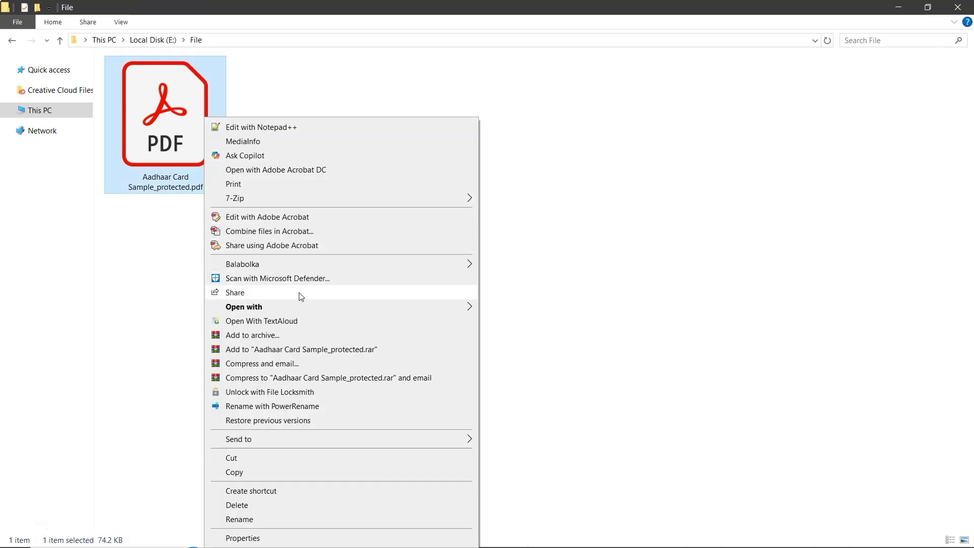
{"action": "left_click", "coordinate": [306, 306]}
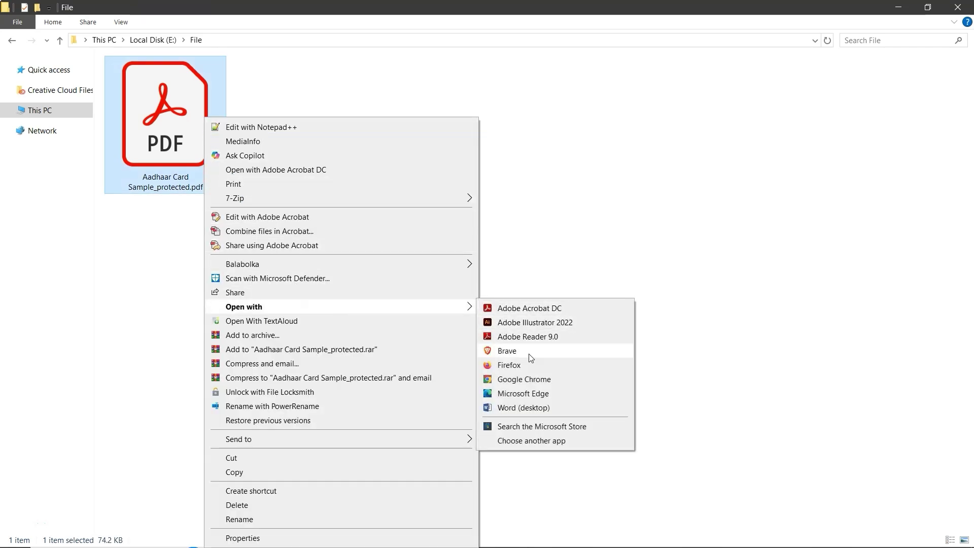
Open the protected Aadhaar PDF in Google Chrome and submit its document password
{"action": "left_click", "coordinate": [524, 379]}
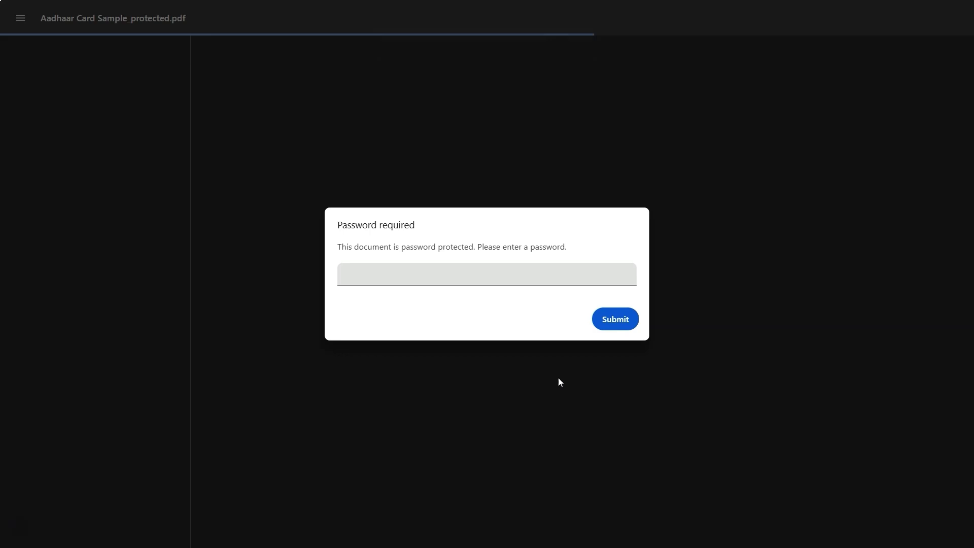
{"action": "left_click", "coordinate": [522, 273]}
{"action": "type", "text": "••"}
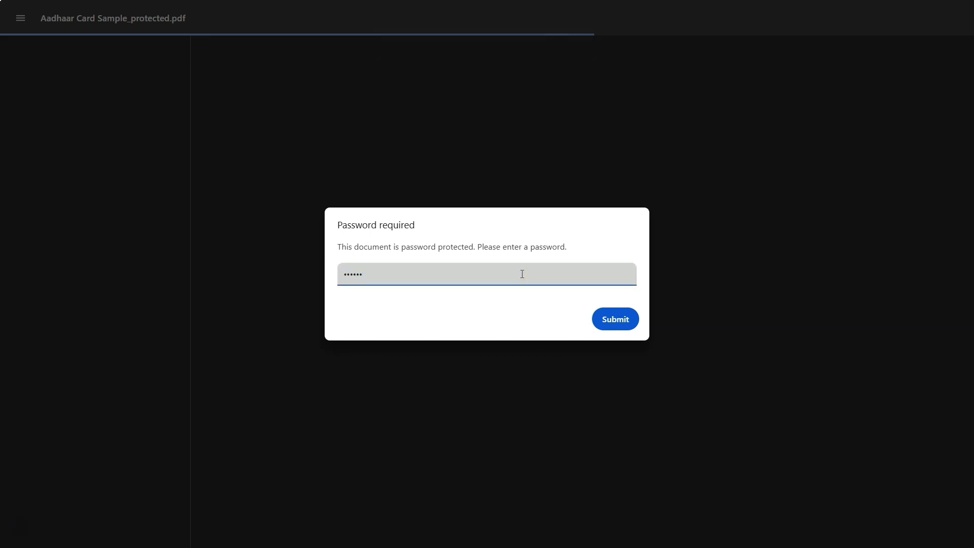
{"action": "left_click", "coordinate": [597, 319]}
{"action": "scroll", "coordinate": [604, 318], "scroll_direction": "down", "scroll_amount": 3}
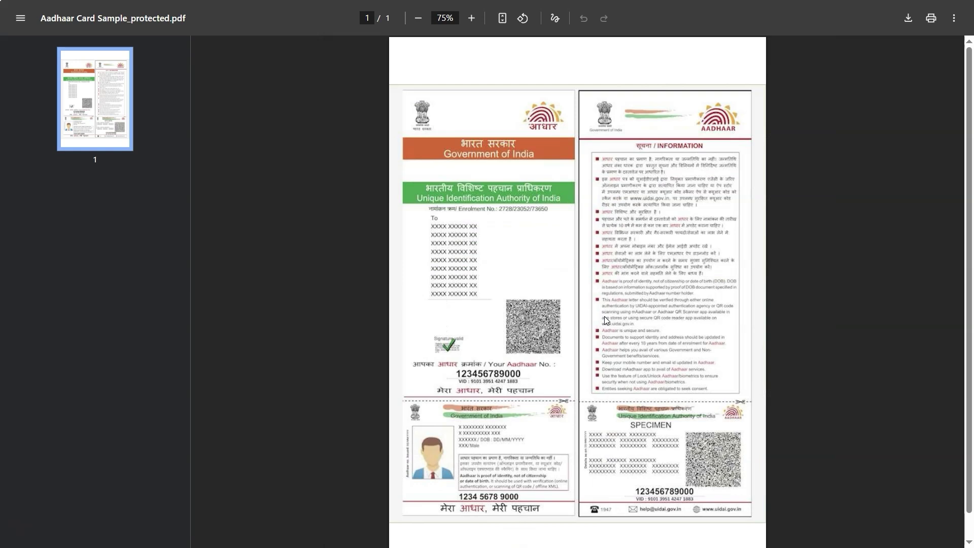
Print the PDF to Save as PDF, saving Aadhaar Card Sample_.pdf in the File folder
{"action": "right_click", "coordinate": [604, 315]}
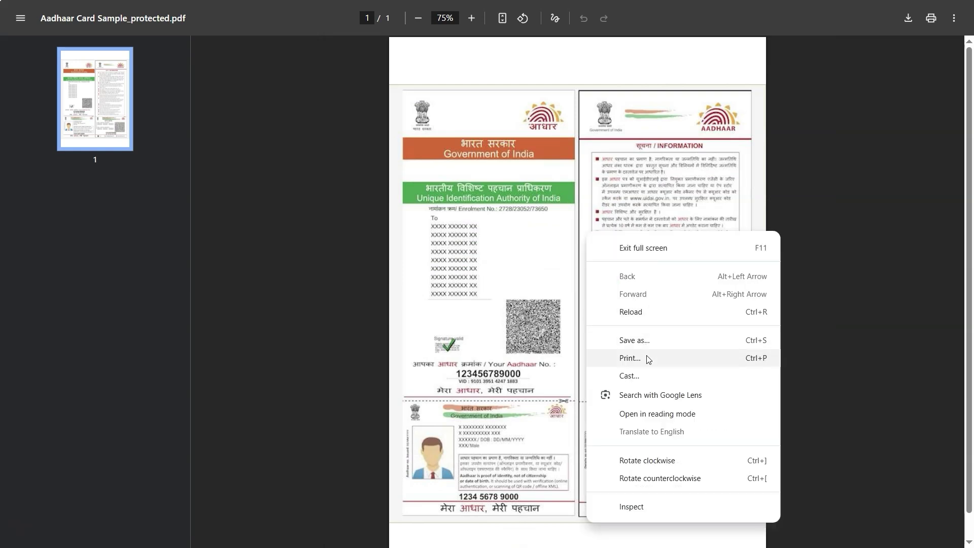
{"action": "left_click", "coordinate": [630, 358]}
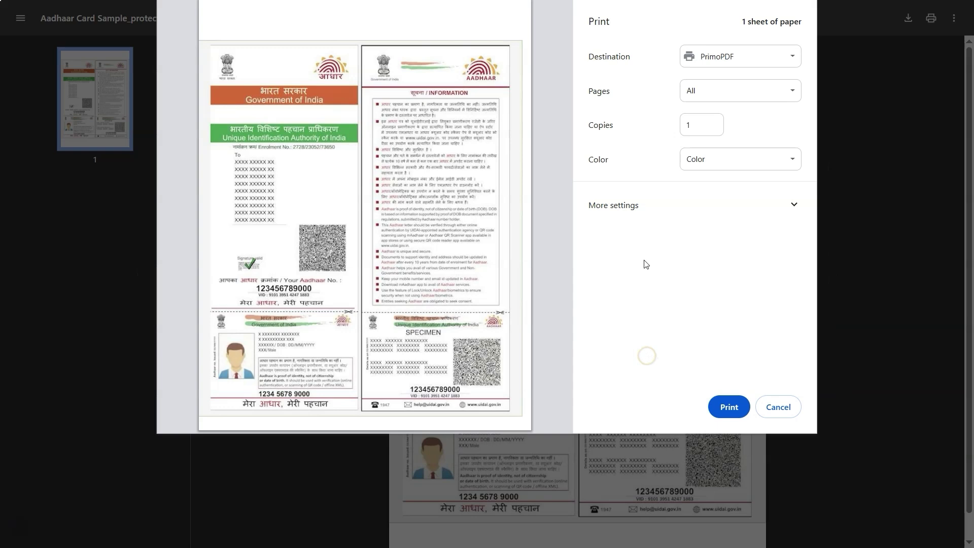
{"action": "left_click", "coordinate": [749, 56]}
{"action": "left_click", "coordinate": [745, 92]}
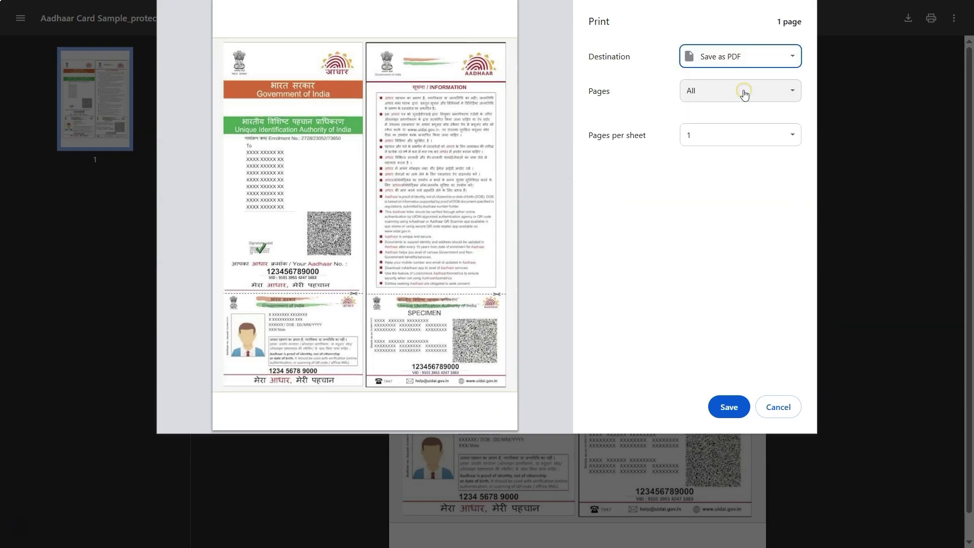
{"action": "left_click", "coordinate": [734, 407]}
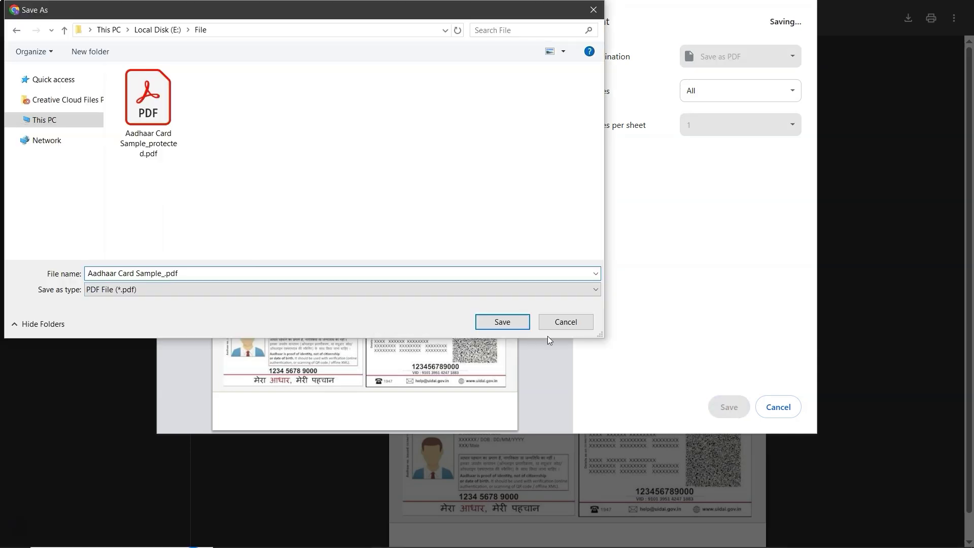
{"action": "left_click", "coordinate": [501, 323]}
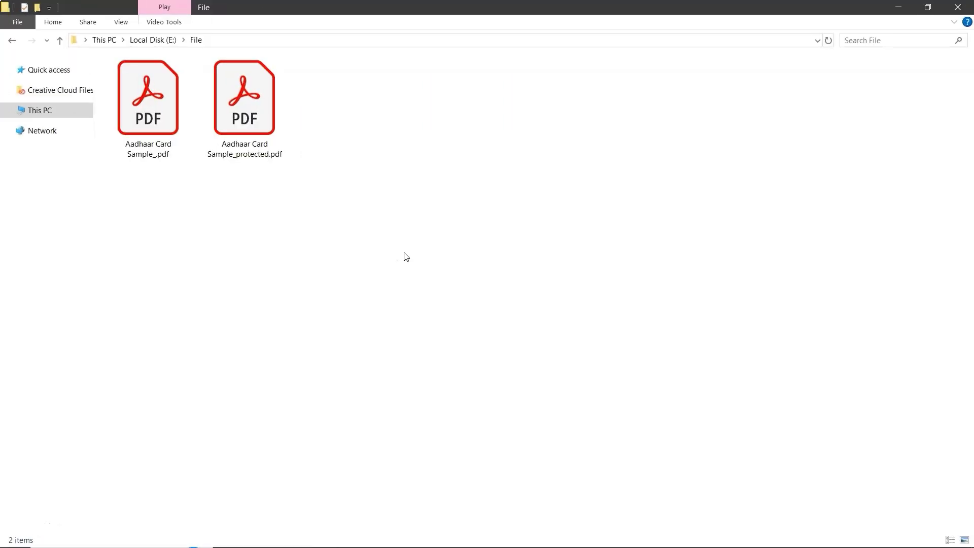
Check Aadhaar Card Sample_.pdf, then open the protected PDF in Adobe Acrobat DC
{"action": "double_click", "coordinate": [147, 121]}
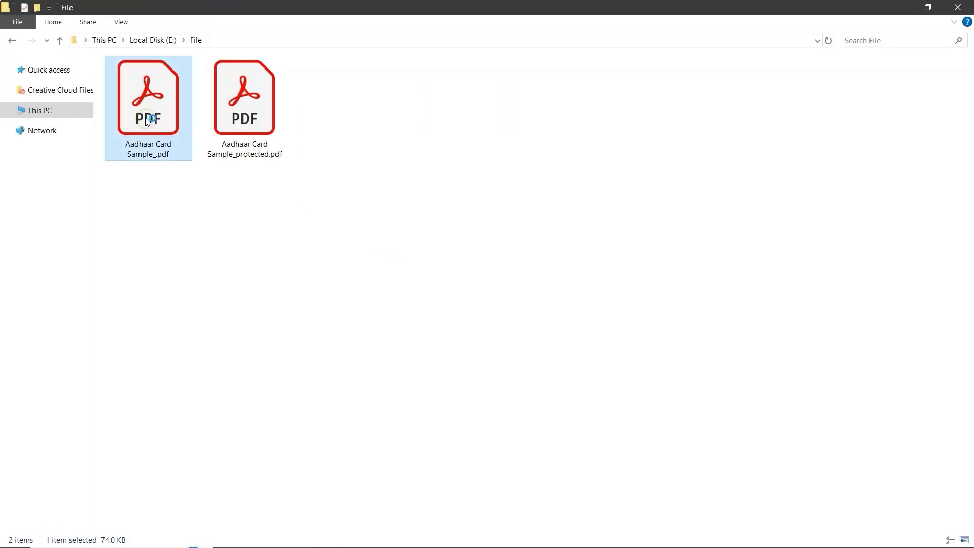
{"action": "key", "text": "ctrl+0"}
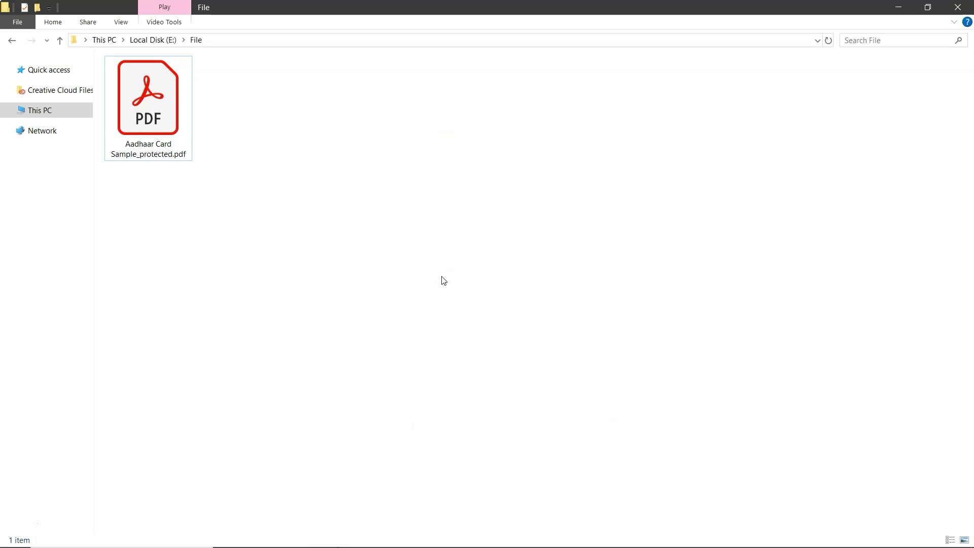
{"action": "left_click", "coordinate": [151, 109]}
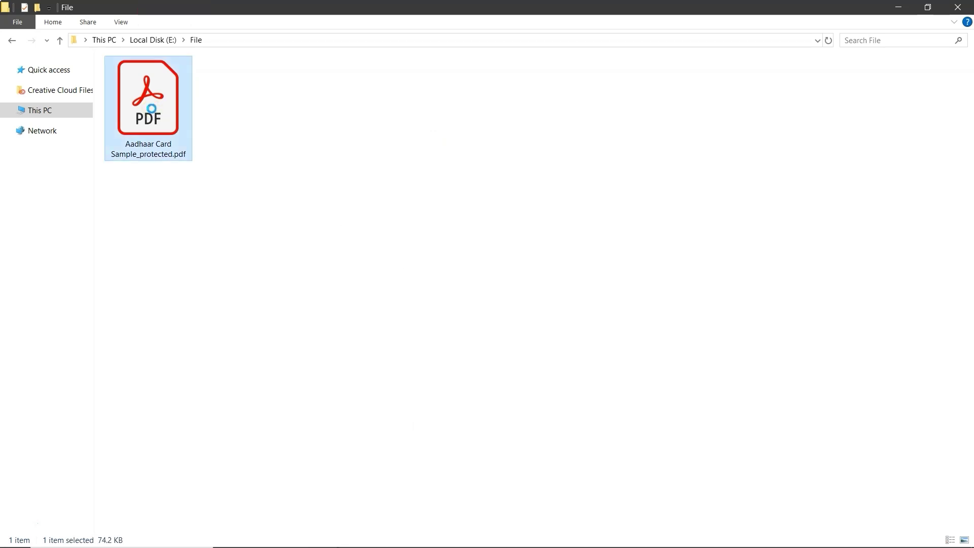
{"action": "right_click", "coordinate": [151, 109]}
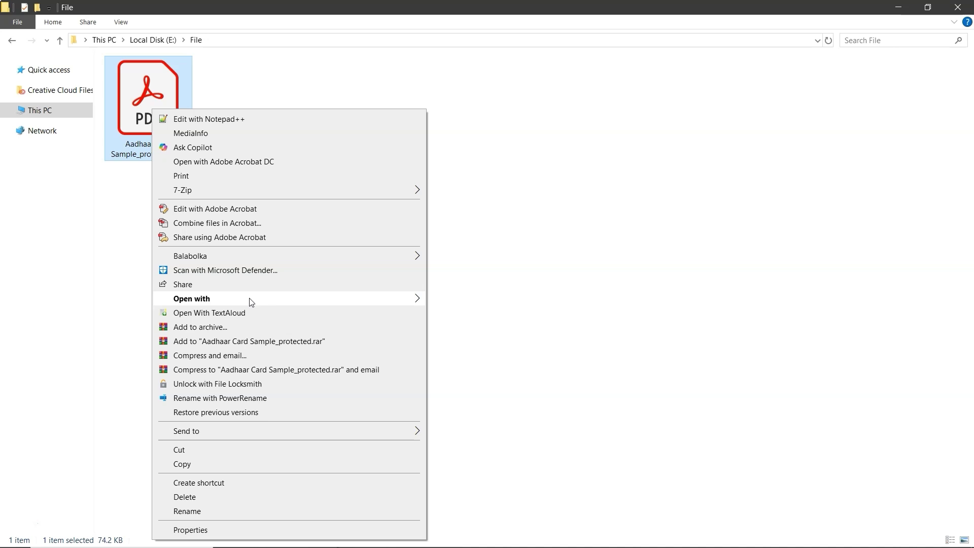
{"action": "mouse_move", "coordinate": [248, 301]}
{"action": "left_click", "coordinate": [465, 305]}
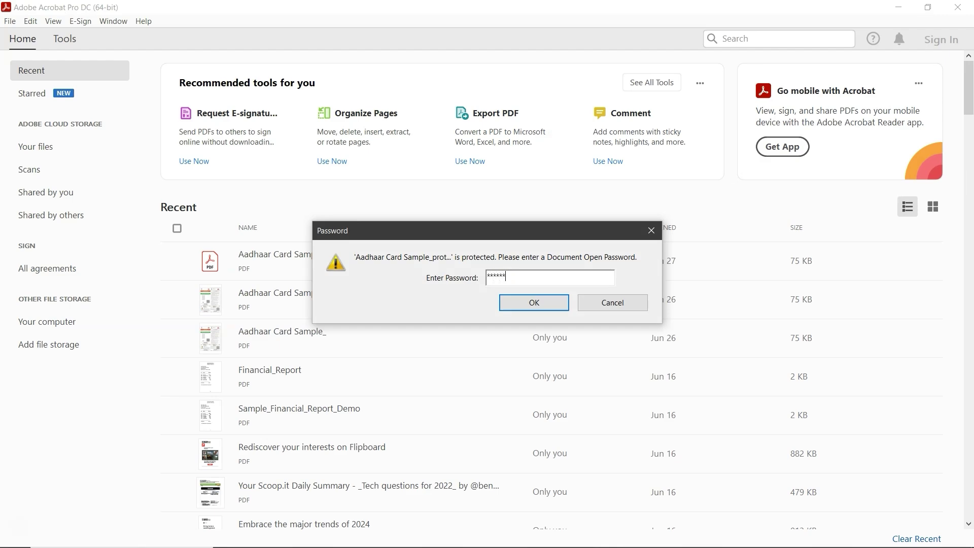
Confirm the open password and open the document's Security Properties via Edit > Protection
{"action": "key", "text": "Return"}
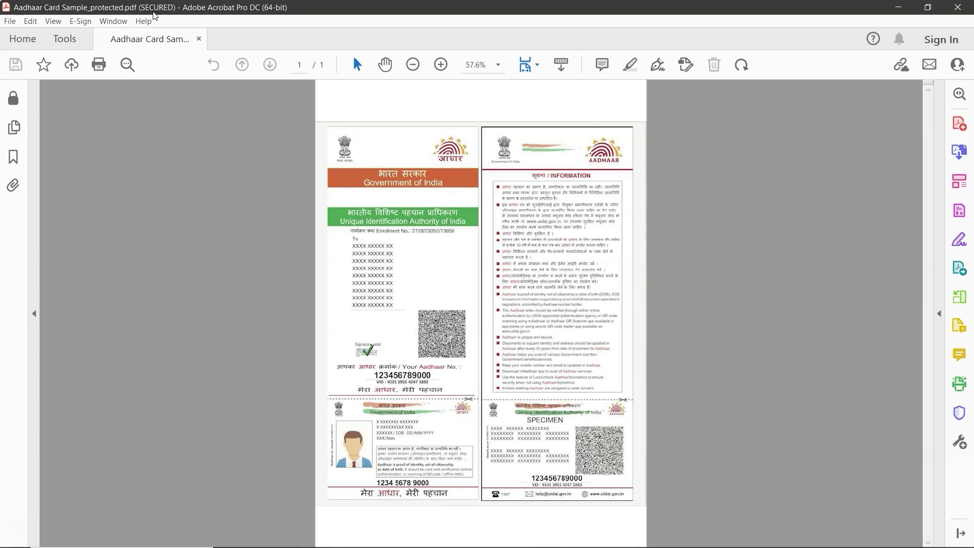
{"action": "left_click", "coordinate": [31, 21]}
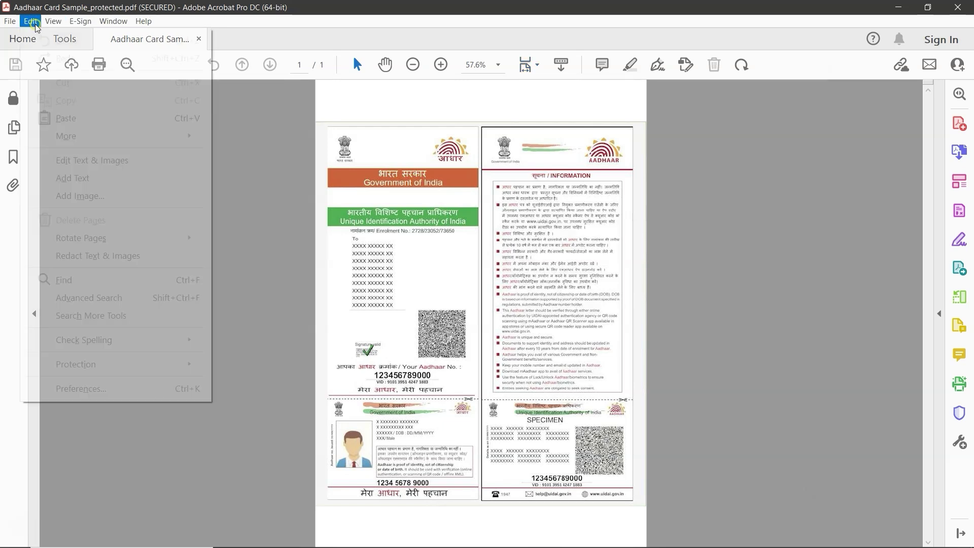
{"action": "mouse_move", "coordinate": [81, 365]}
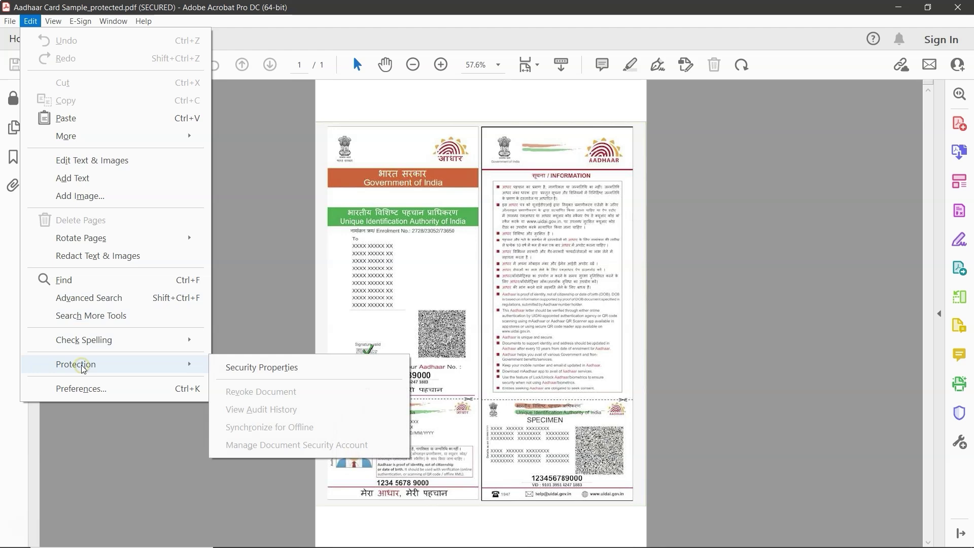
{"action": "left_click", "coordinate": [238, 368]}
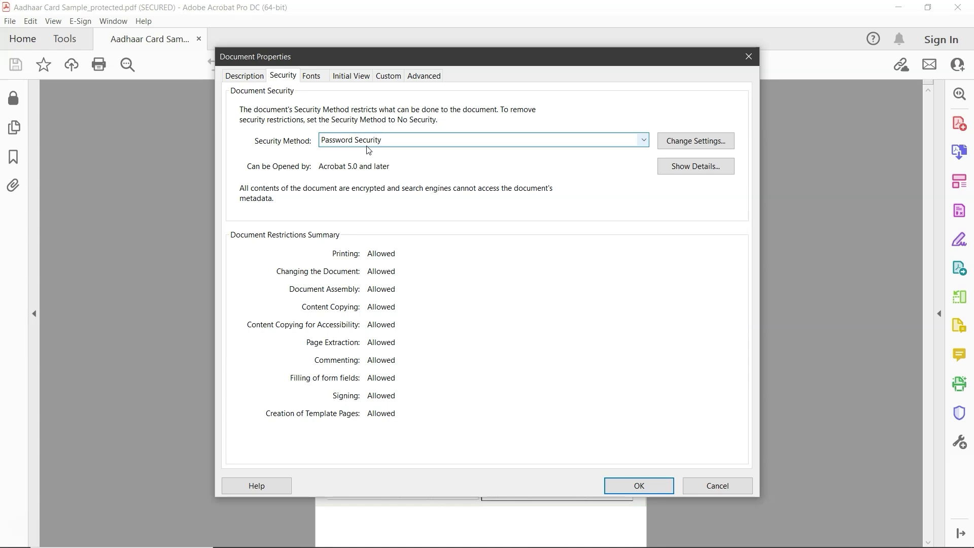
Set the Security Method to No Security and confirm the change
{"action": "left_click", "coordinate": [642, 142]}
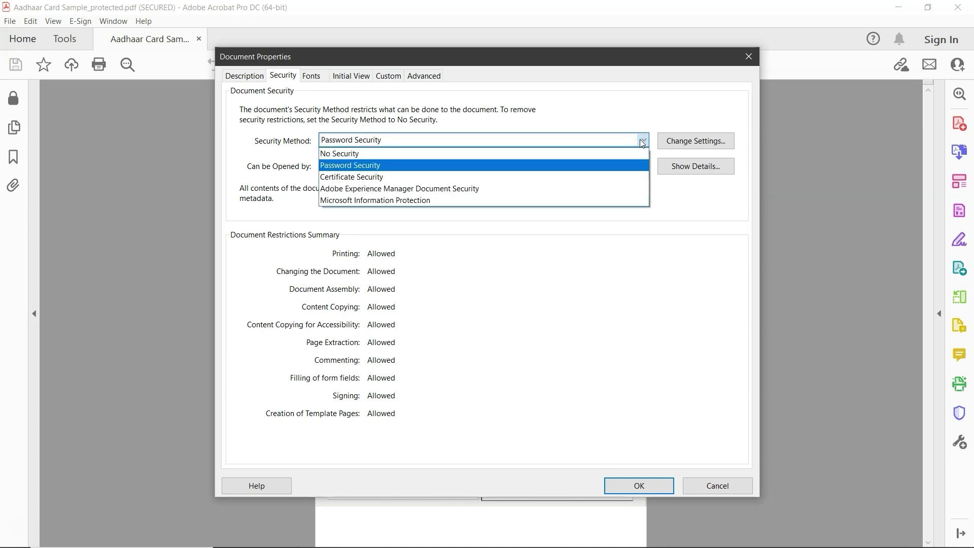
{"action": "left_click", "coordinate": [373, 153]}
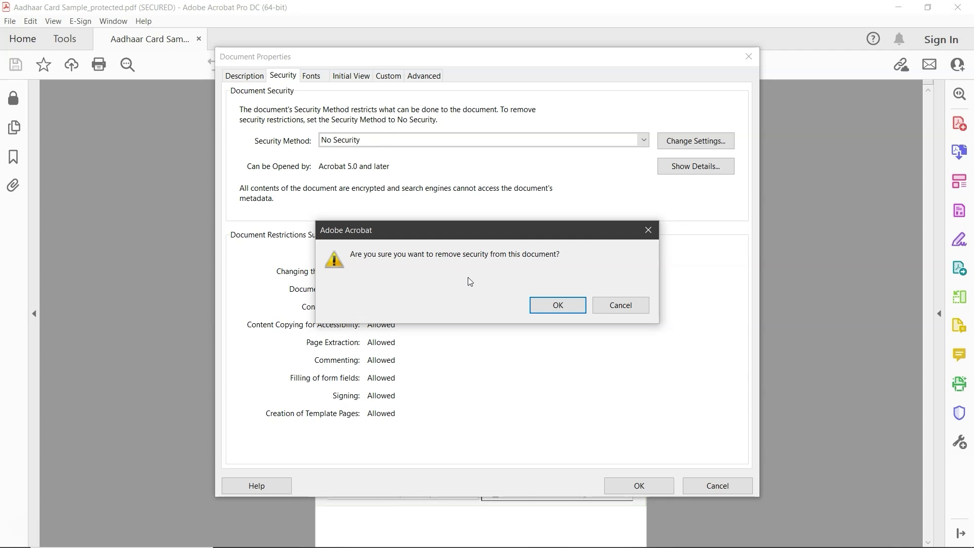
{"action": "left_click", "coordinate": [552, 305]}
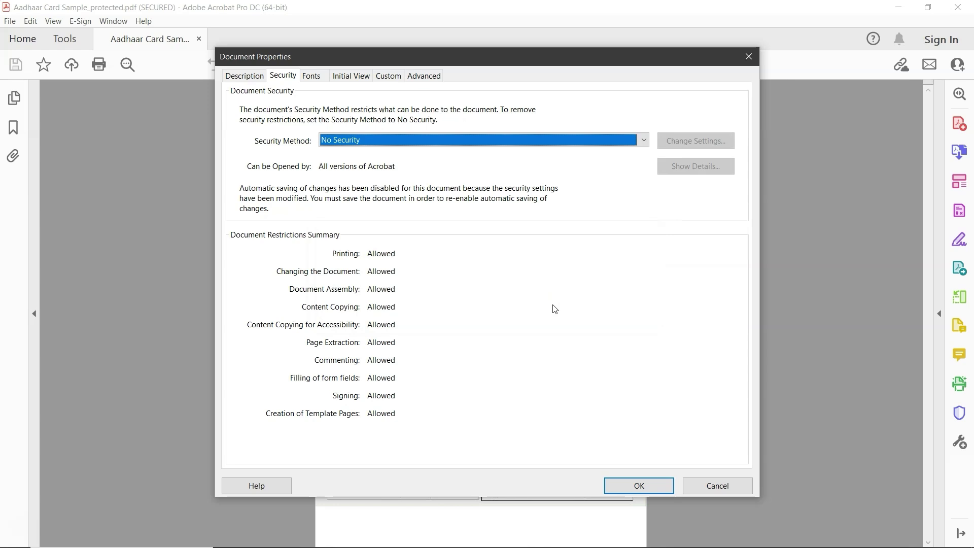
{"action": "left_click", "coordinate": [638, 485]}
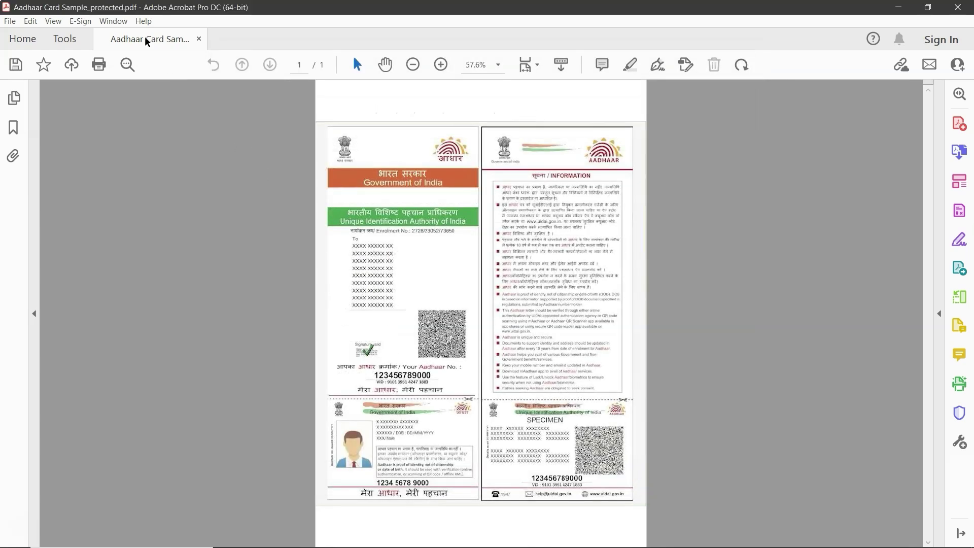
Close Acrobat and reopen Aadhaar Card Sample_protected.pdf to verify no password is requested
{"action": "left_click", "coordinate": [133, 20]}
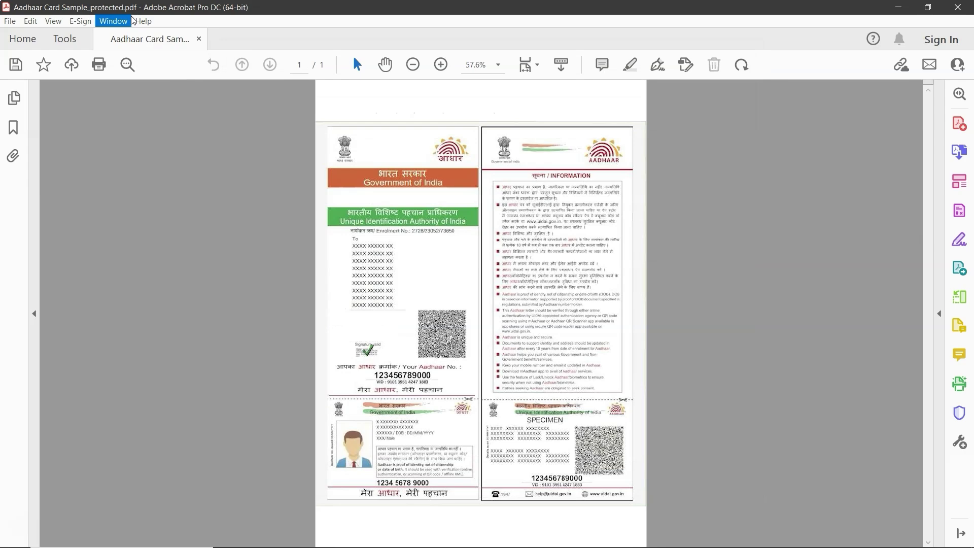
{"action": "left_click", "coordinate": [184, 18]}
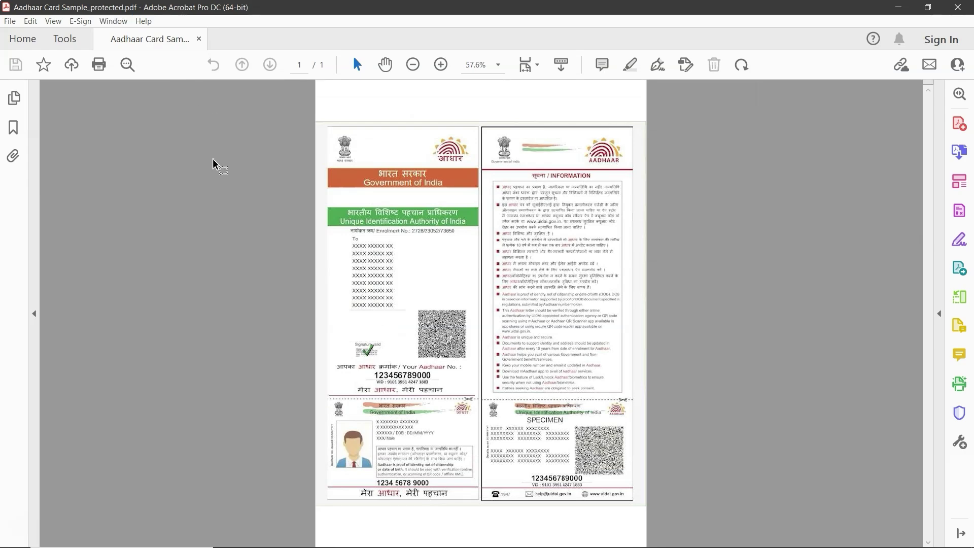
{"action": "left_click", "coordinate": [957, 8]}
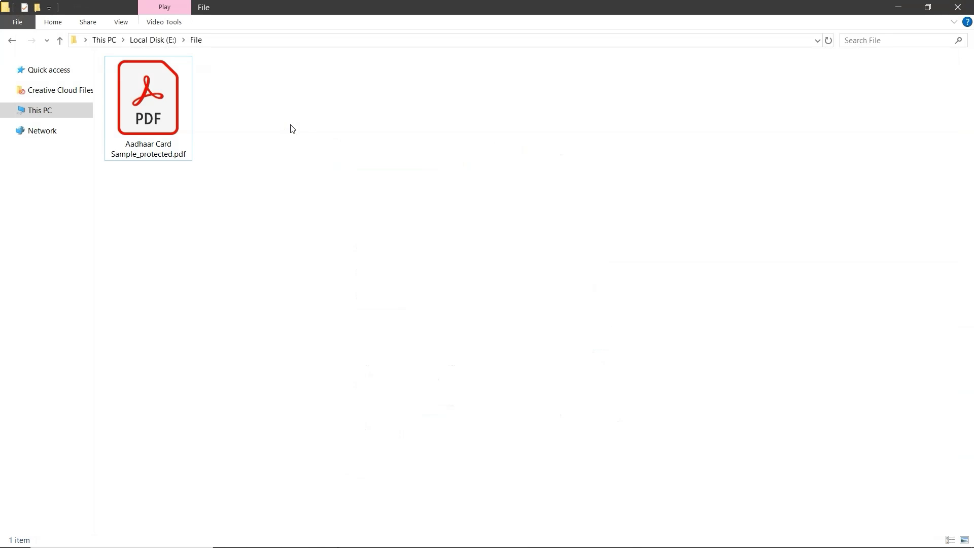
{"action": "double_click", "coordinate": [153, 106]}
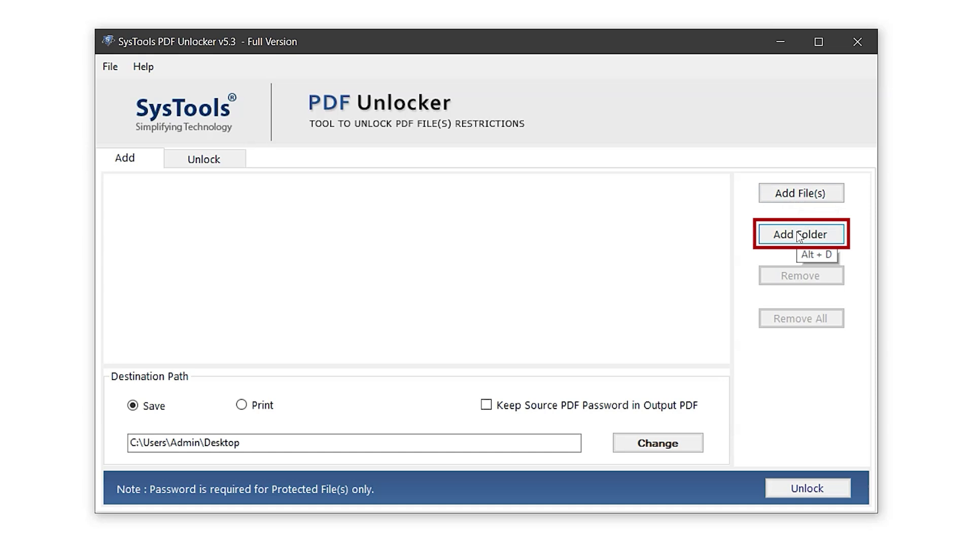
Add all ten PDFs from E:\Files to the SysTools unlock list
{"action": "left_click", "coordinate": [801, 193]}
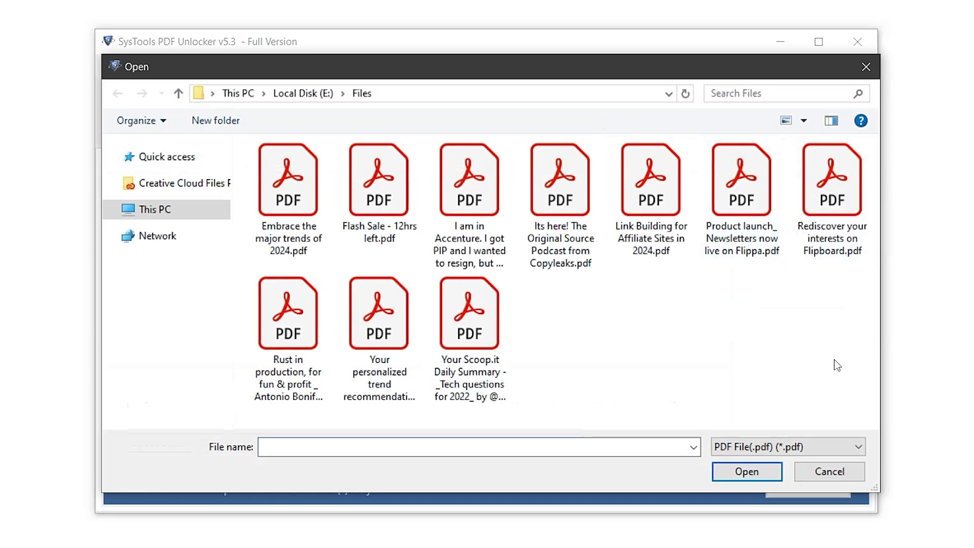
{"action": "left_click_drag", "start_coordinate": [837, 366], "coordinate": [281, 163]}
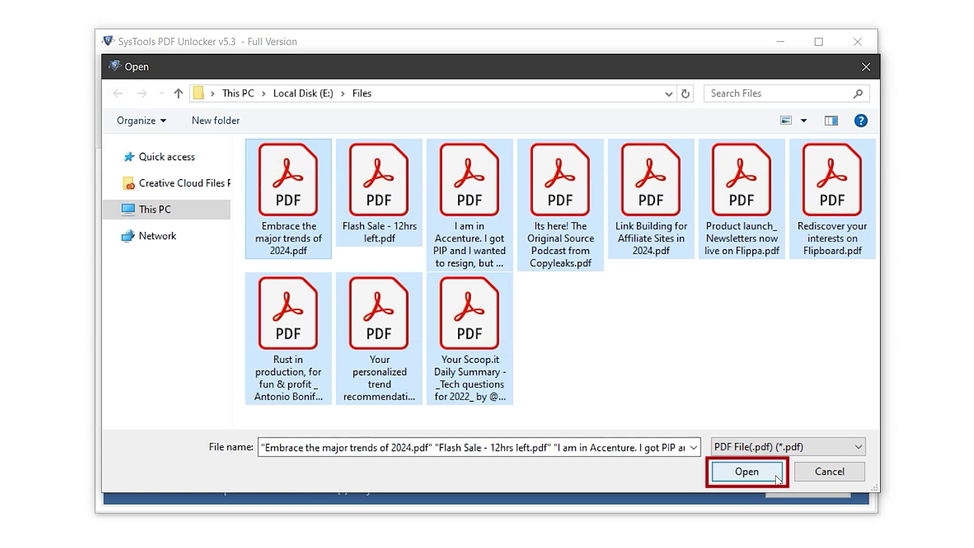
{"action": "left_click", "coordinate": [761, 470]}
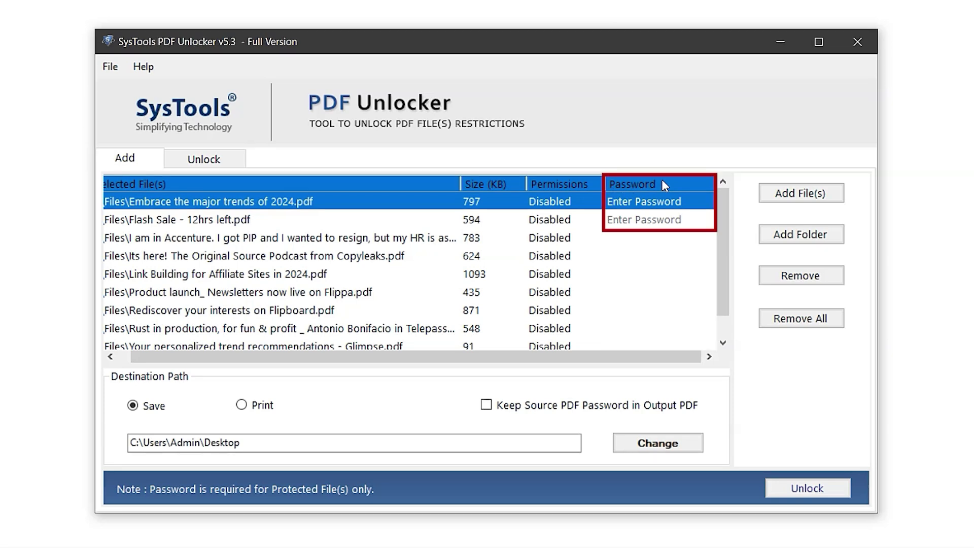
Enter each file's open password in the Password cells of the first two rows
{"action": "left_click", "coordinate": [616, 205]}
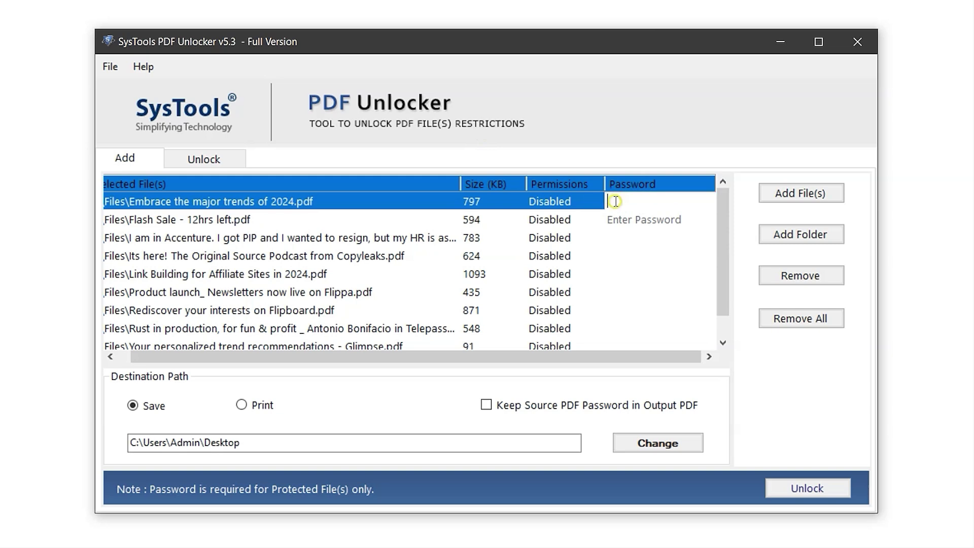
{"action": "type", "text": "******"}
{"action": "key", "text": "Return"}
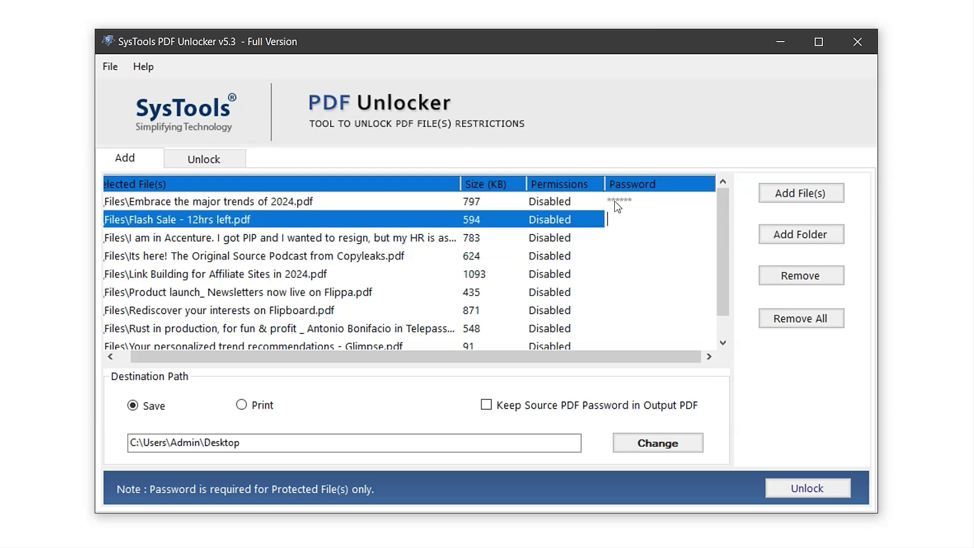
{"action": "type", "text": "******"}
{"action": "key", "text": "Return"}
{"action": "left_click", "coordinate": [617, 203]}
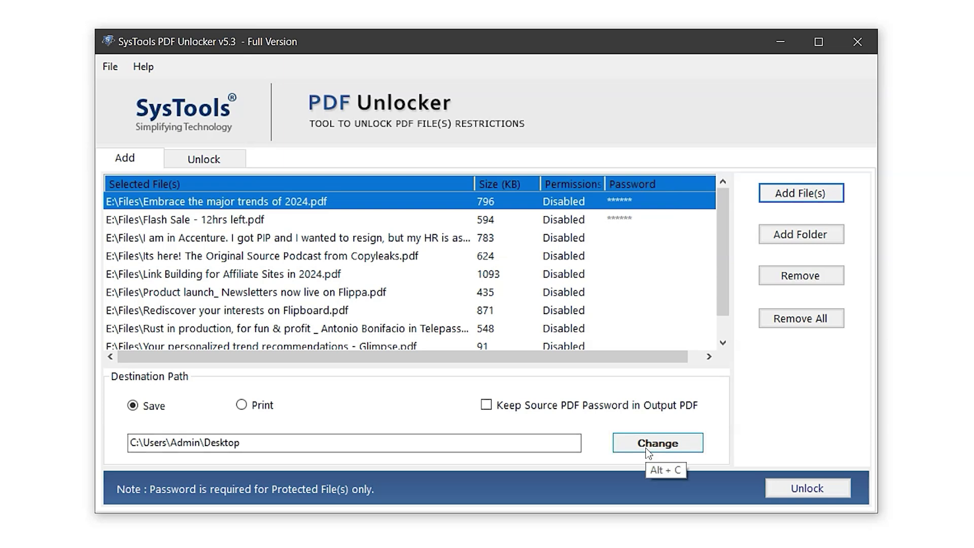
Tick the Keep Source PDF Password in Output PDF checkbox
{"action": "left_click", "coordinate": [491, 407]}
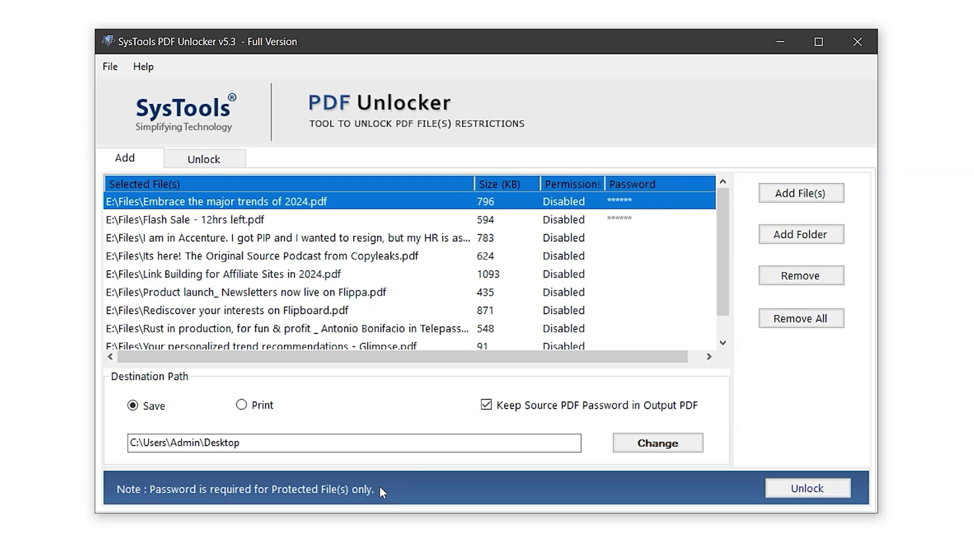
Unlock all ten listed PDFs and dismiss the success message
{"action": "left_click", "coordinate": [799, 491]}
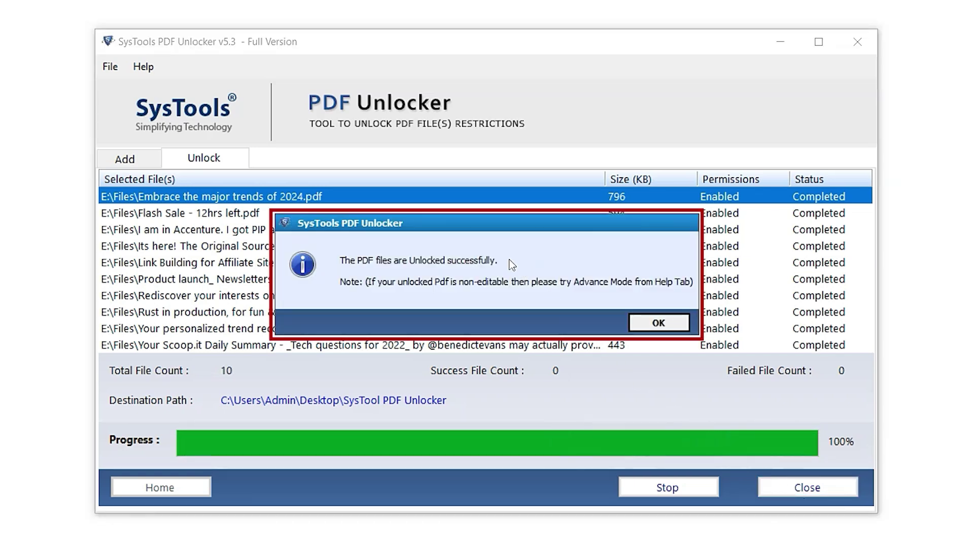
{"action": "left_click", "coordinate": [644, 327]}
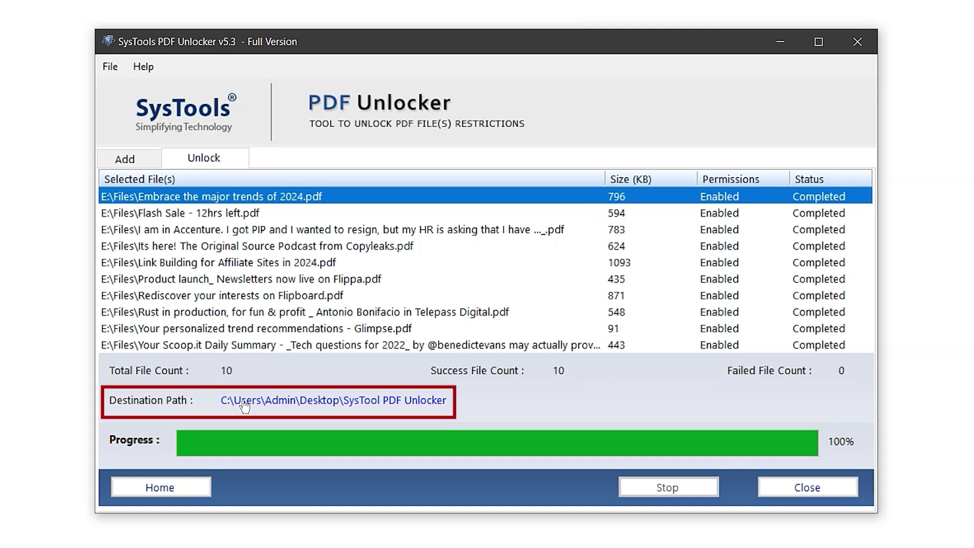
Open the SysTool PDF Unlocker output folder and view 'Embrace the major trends of 2024.pdf' in Acrobat
{"action": "left_click", "coordinate": [291, 400]}
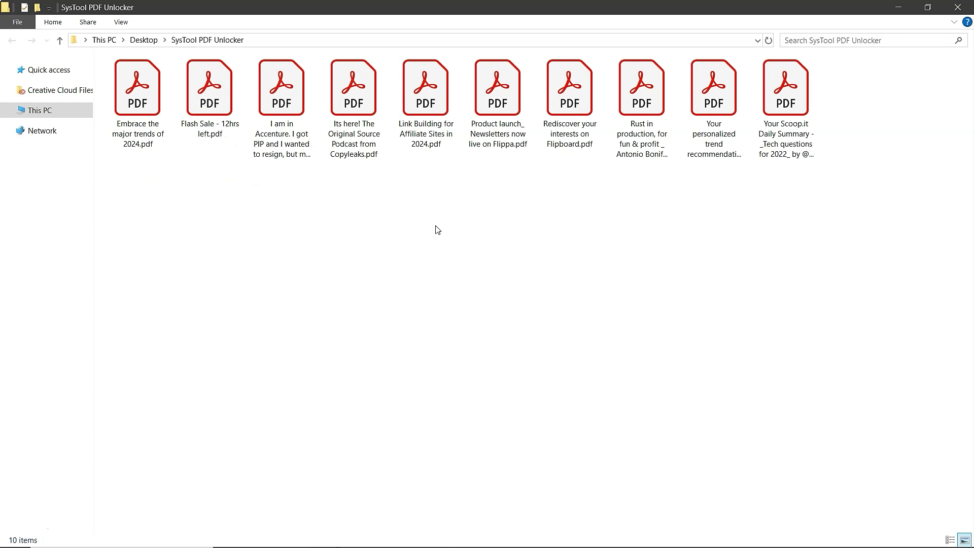
{"action": "double_click", "coordinate": [151, 94]}
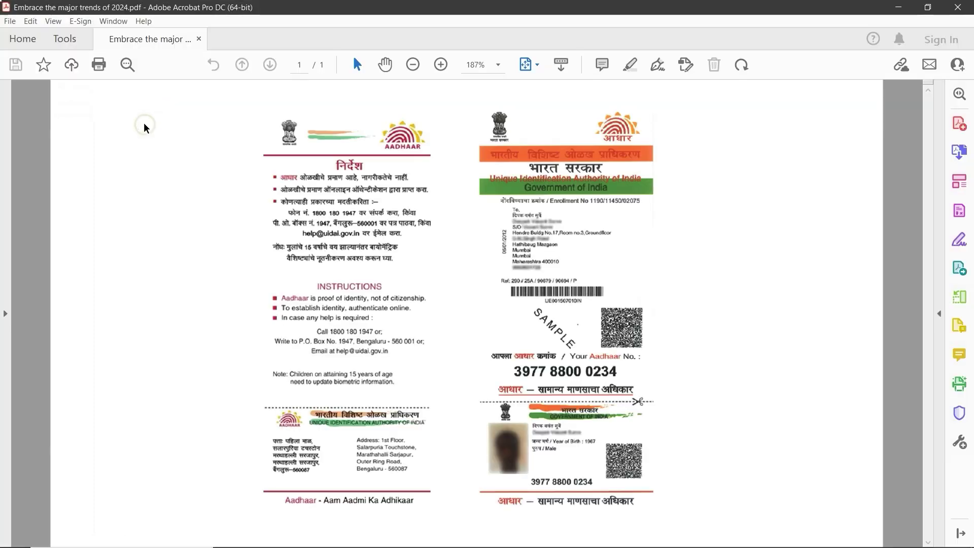